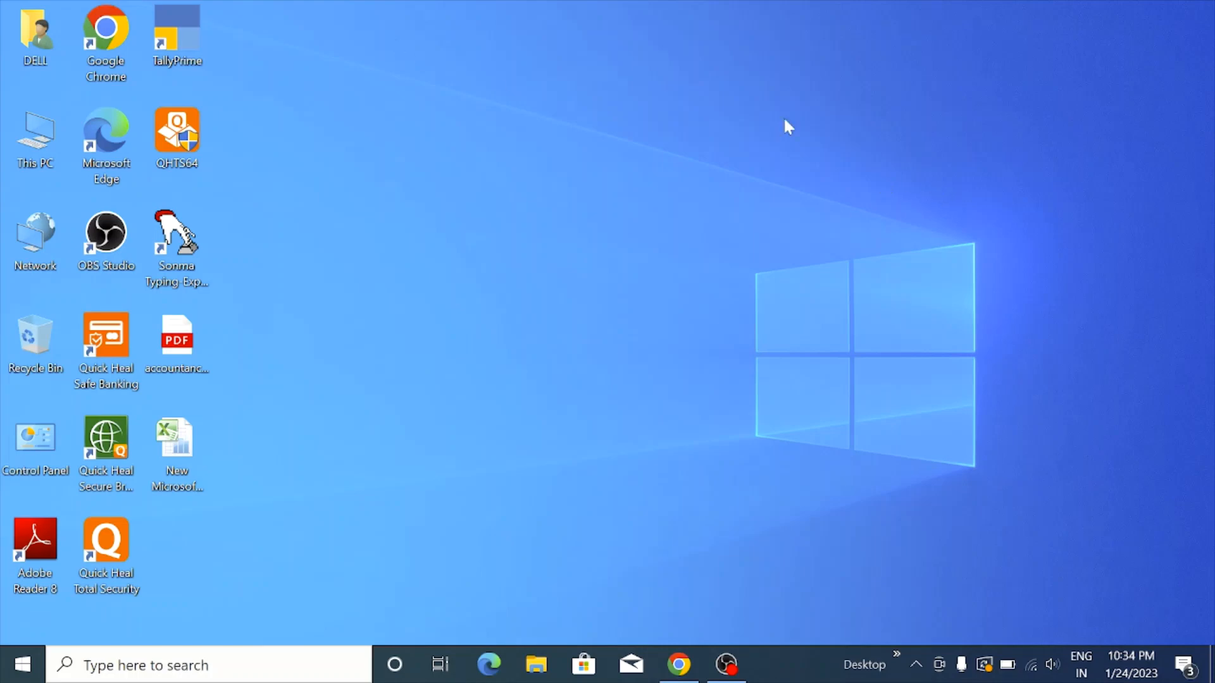
# Launch TallyPrime from the desktop and browse the License dialog's licensing options
pyautogui.doubleClick(178, 31)
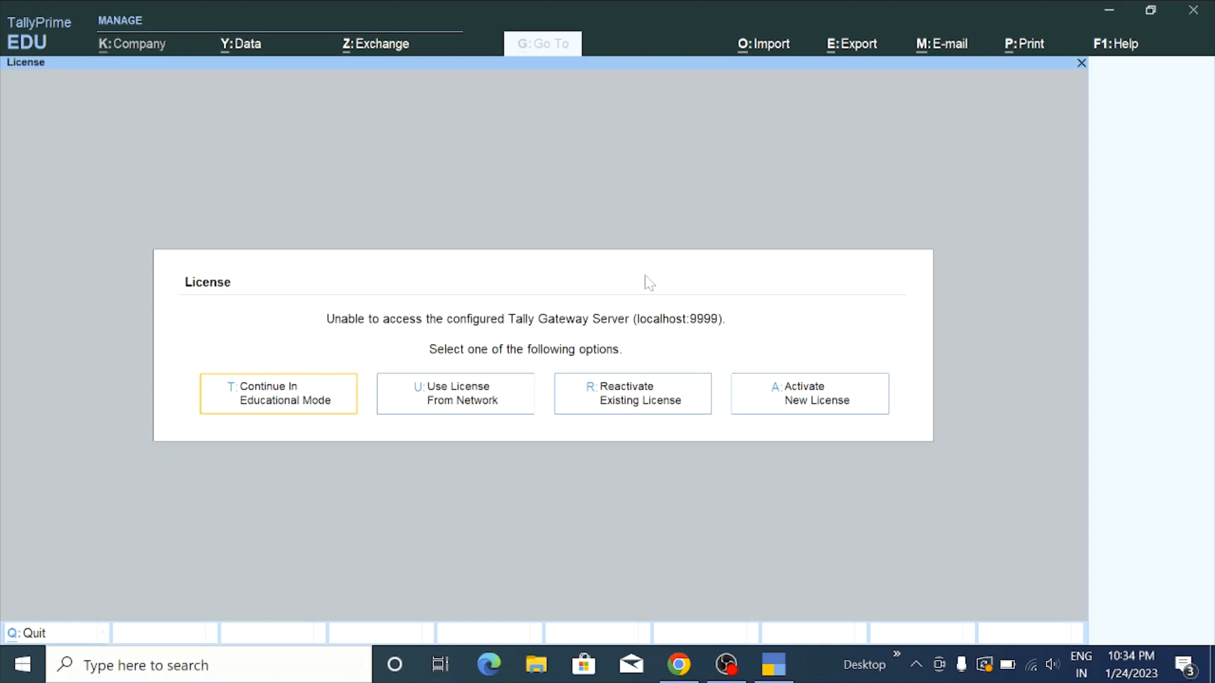
pyautogui.press('Right')
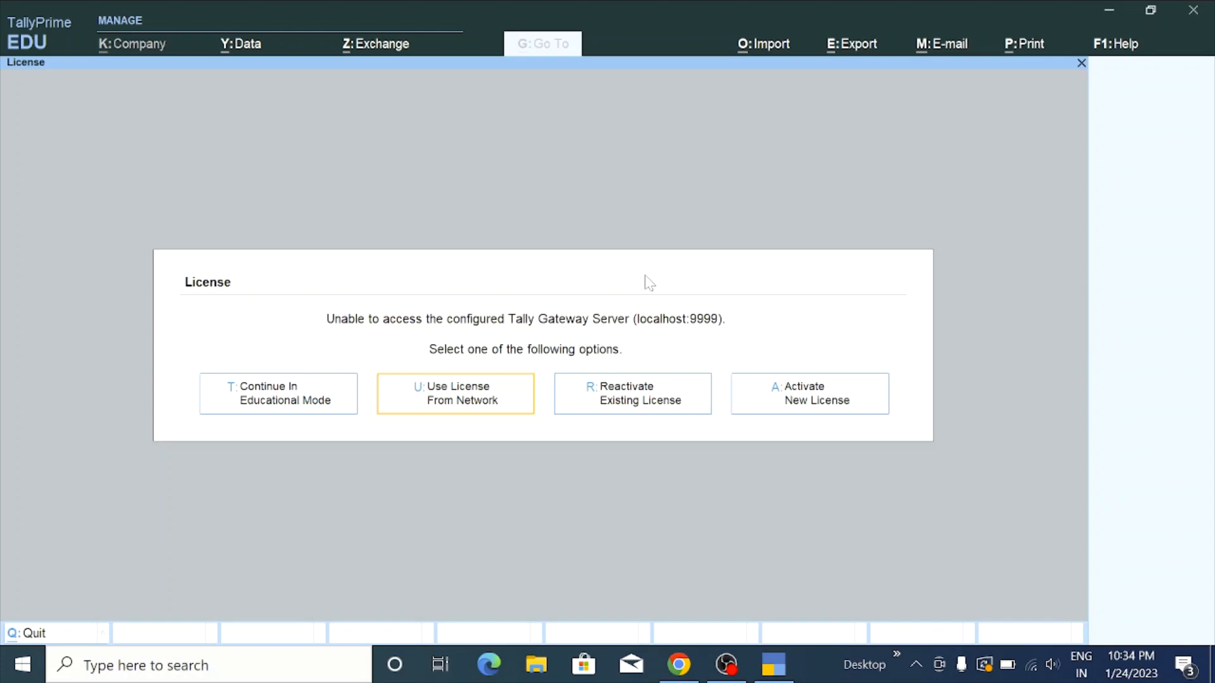
pyautogui.press('Right')
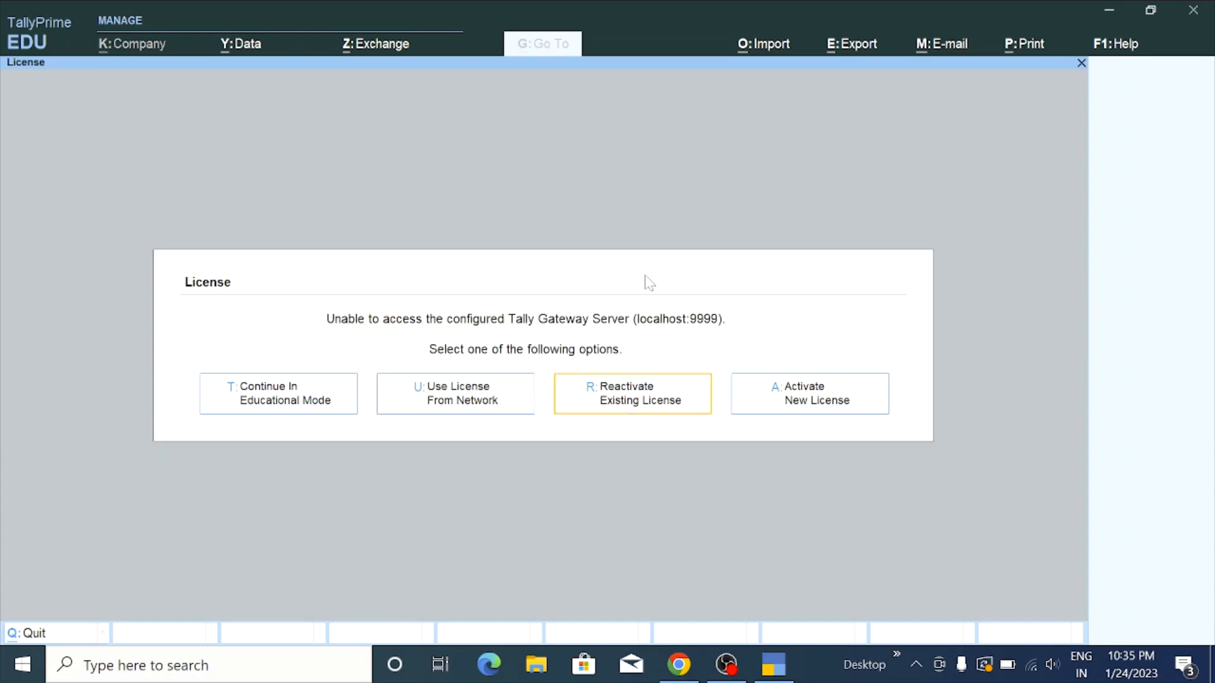
pyautogui.press('Left')
pyautogui.press('Left')
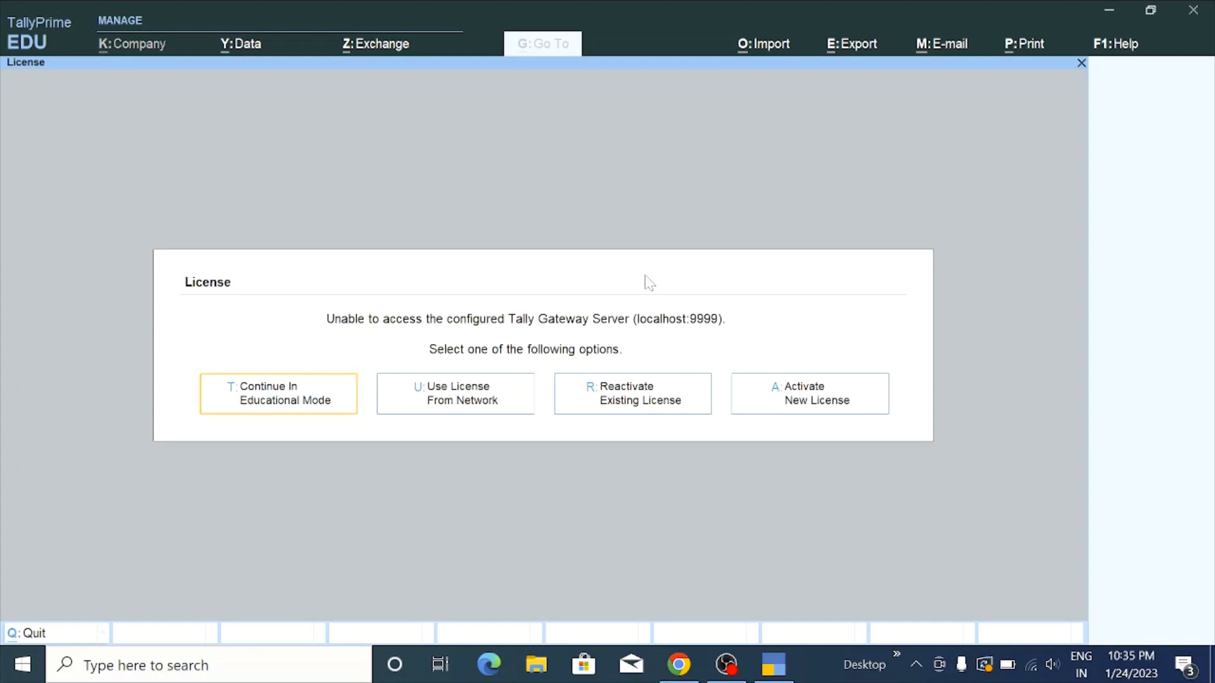
pyautogui.press('Right')
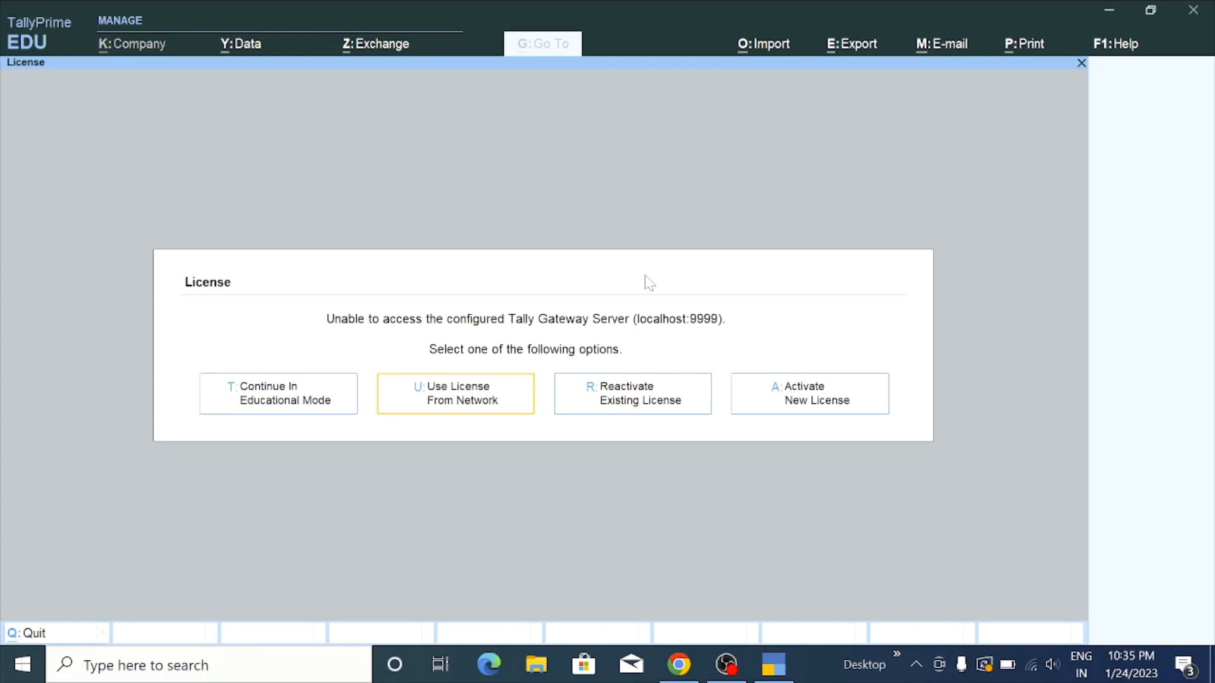
pyautogui.press('Right')
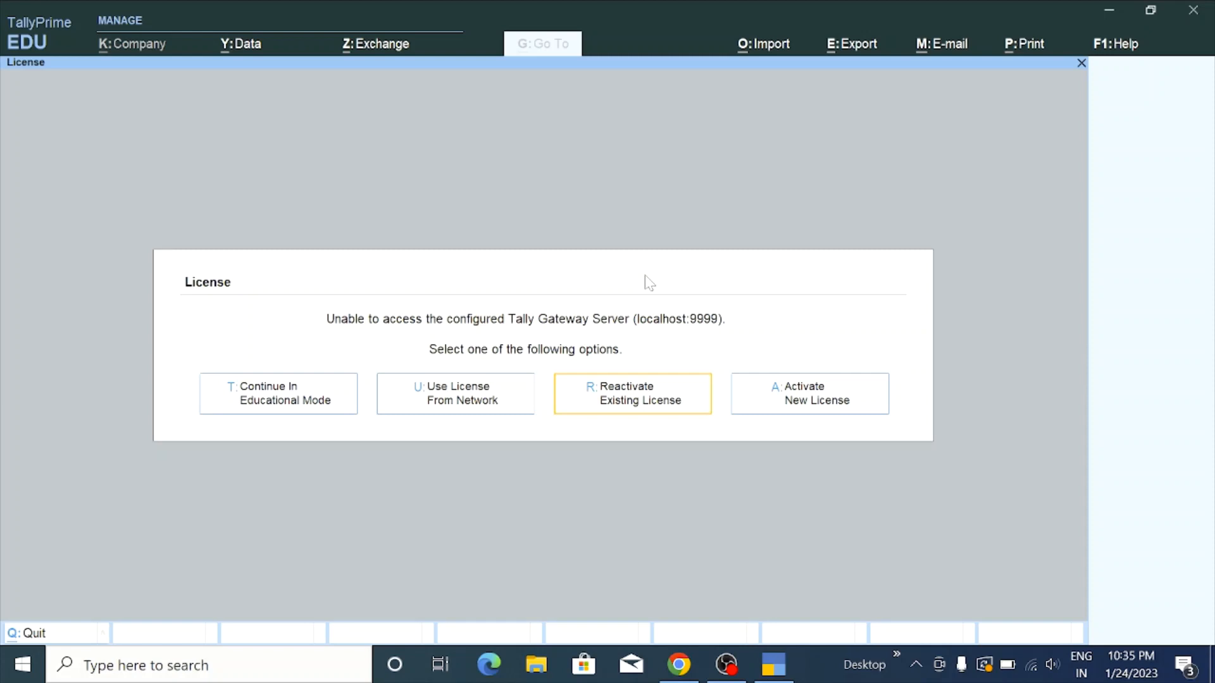
pyautogui.press('Right')
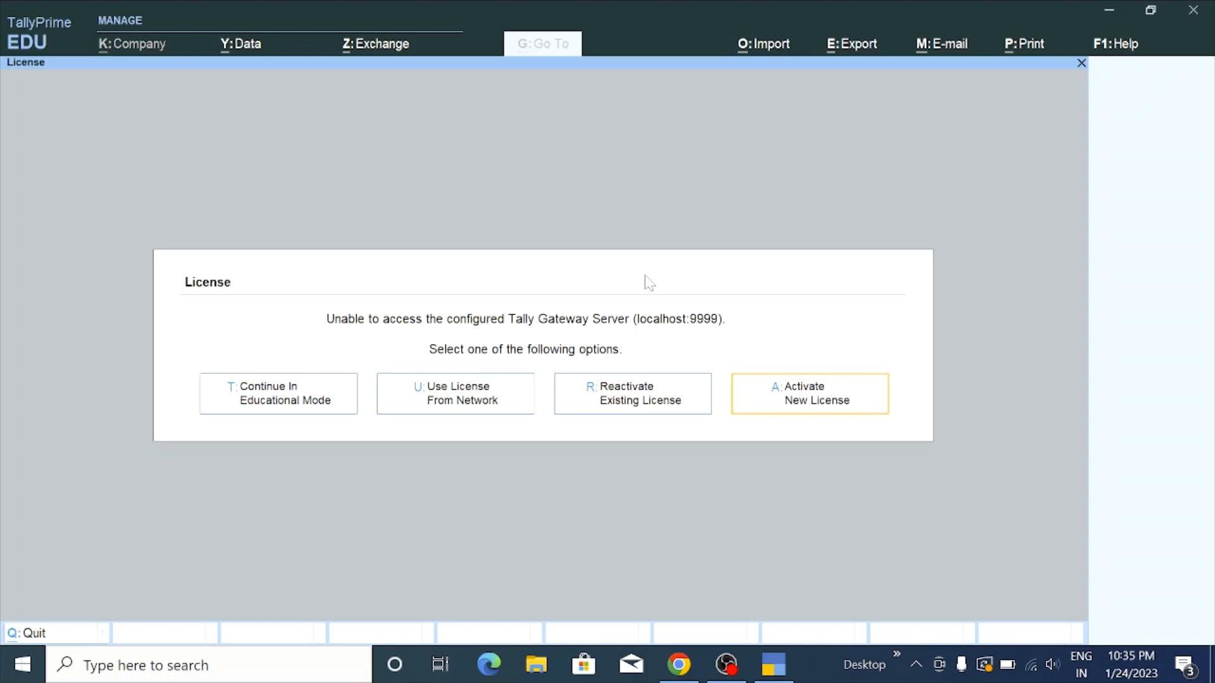
pyautogui.press('Left')
pyautogui.press('Left')
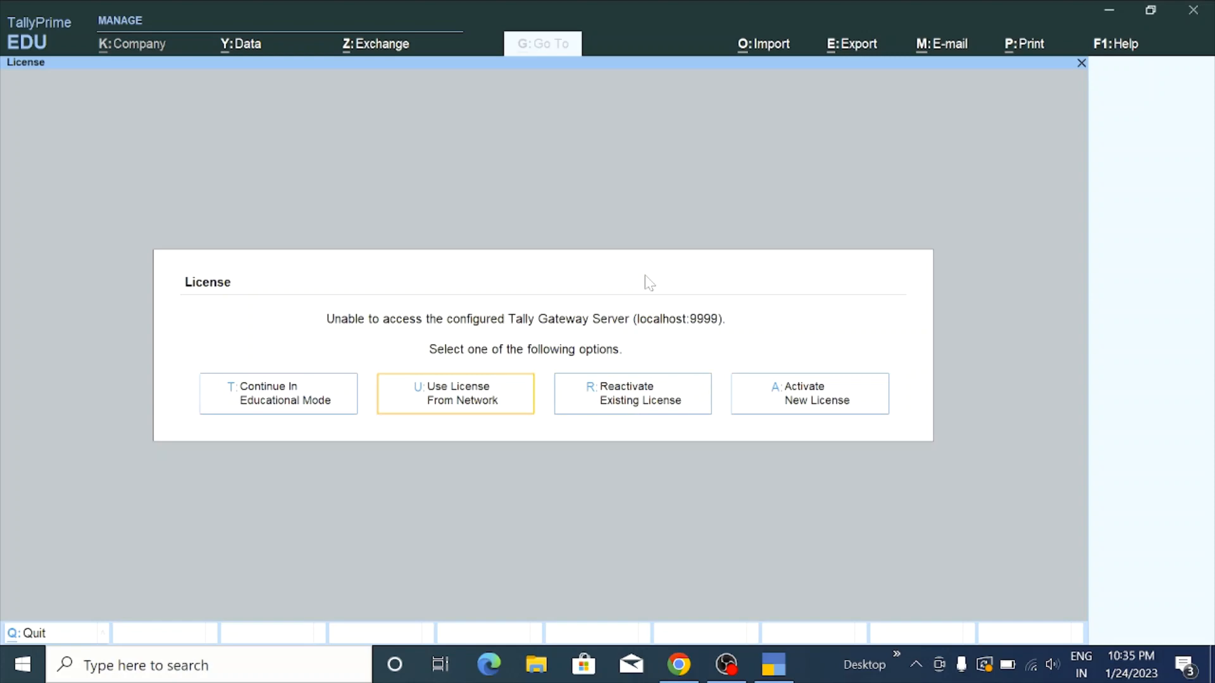
pyautogui.press('Right')
pyautogui.press('Right')
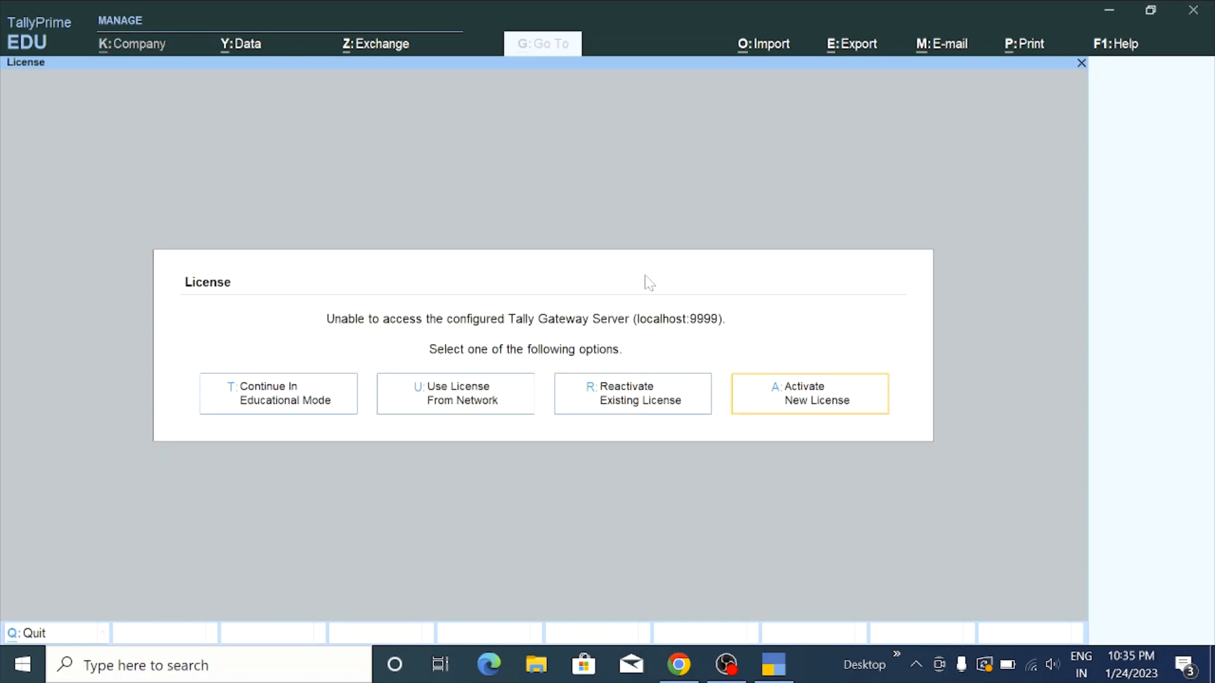
pyautogui.press('Left')
pyautogui.press('Left')
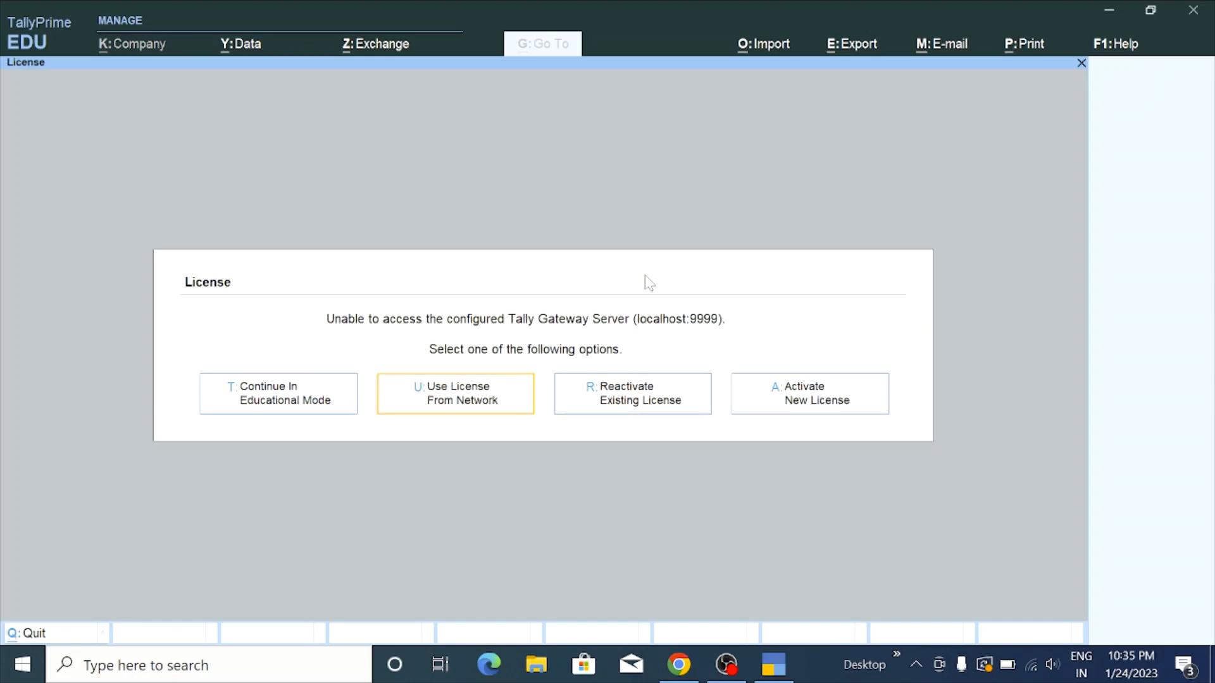
pyautogui.press('Right')
# Select Continue In Educational Mode to reach the Select Company screen
pyautogui.press('Left')
pyautogui.press('Left')
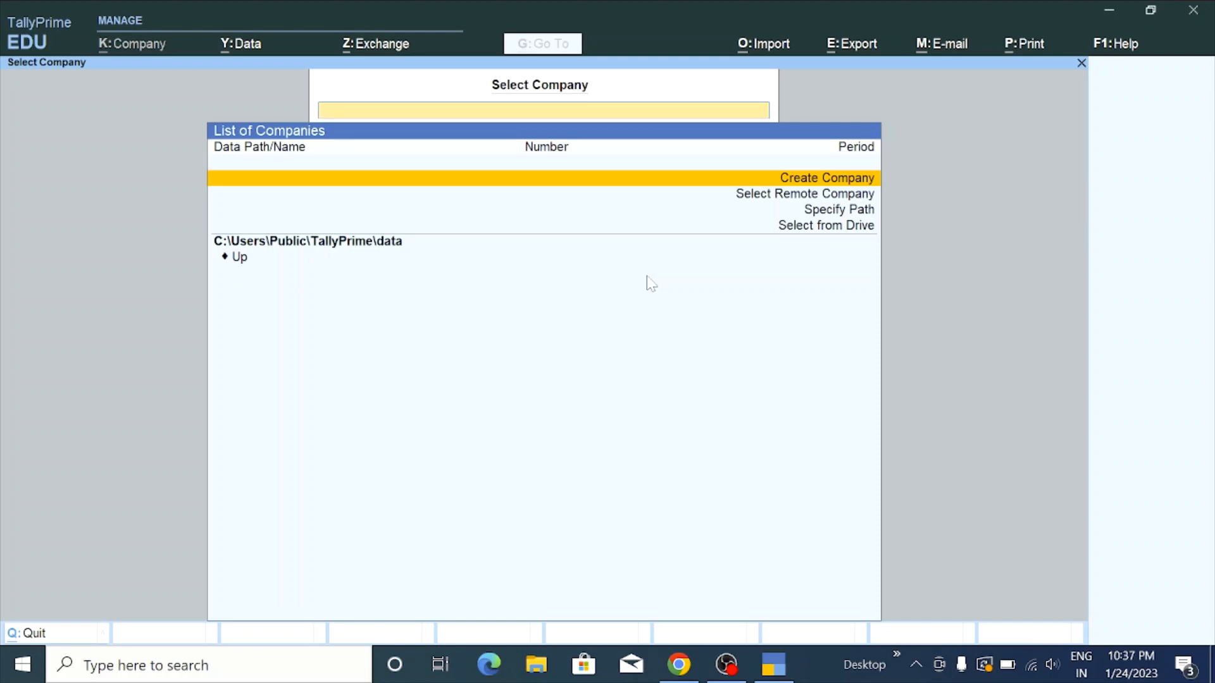
# Start Create Company and open the list of data locations for the Company Data Path
pyautogui.press('Return')
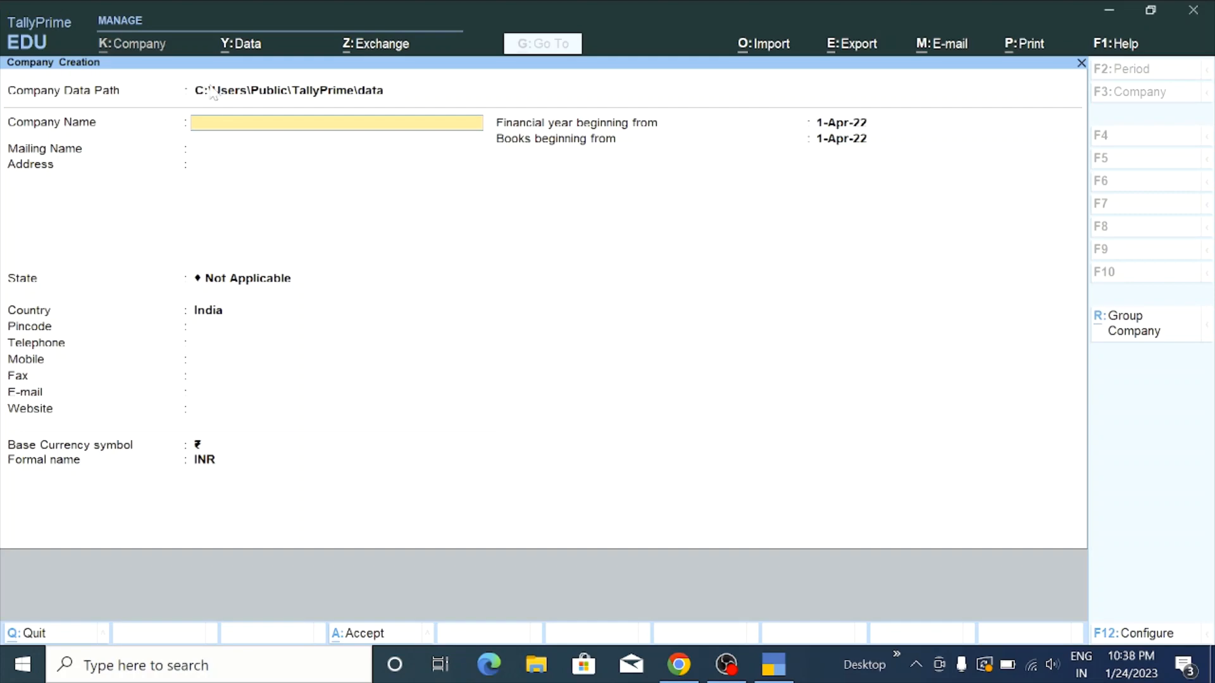
pyautogui.click(240, 95)
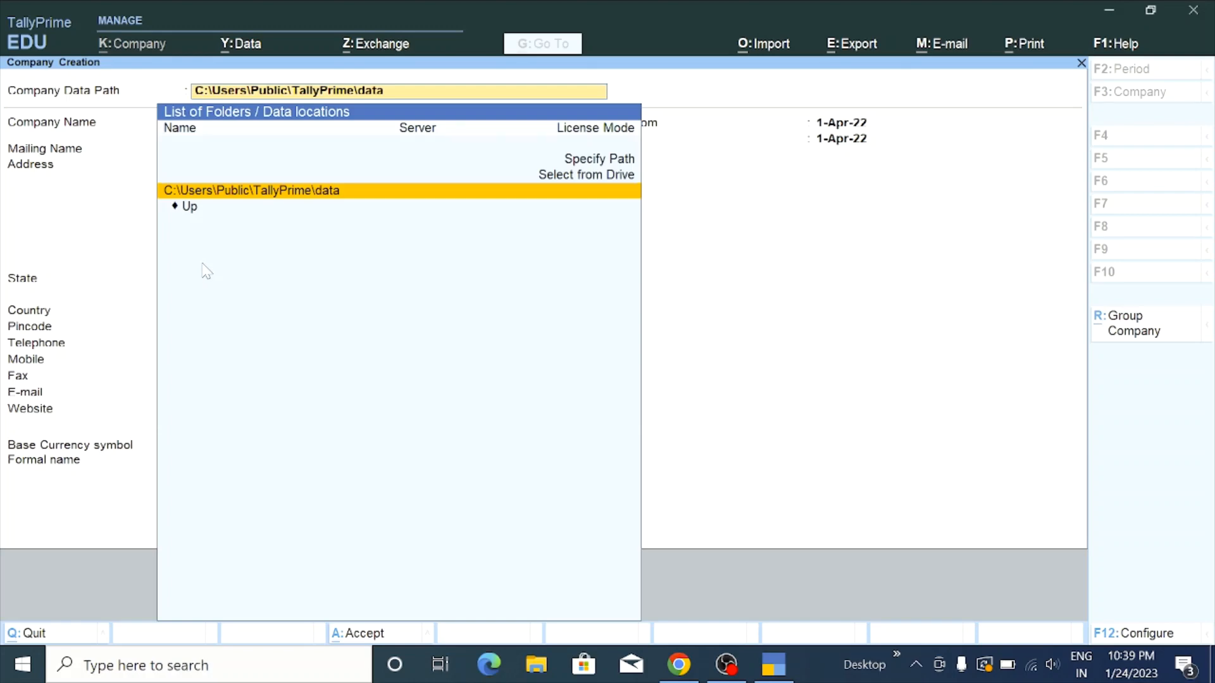
# Accept C:\Users\Public\TallyPrime\data as the data path and return to the blank Company Creation form
pyautogui.press('Return')
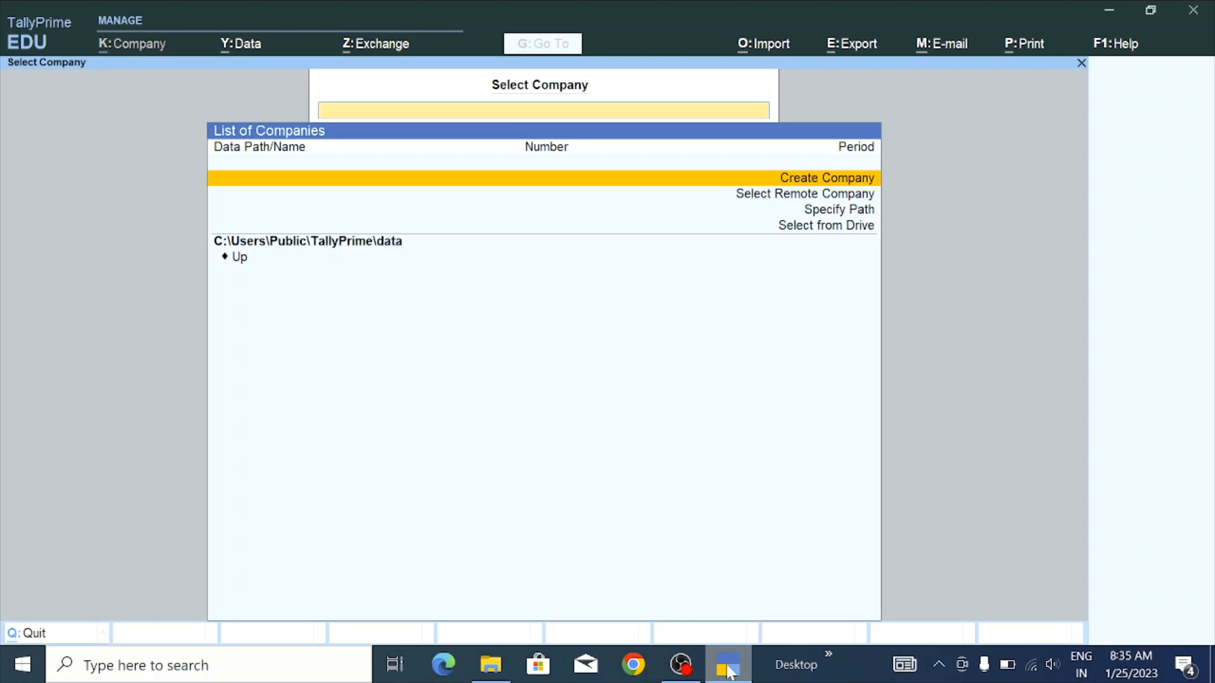
pyautogui.press('Return')
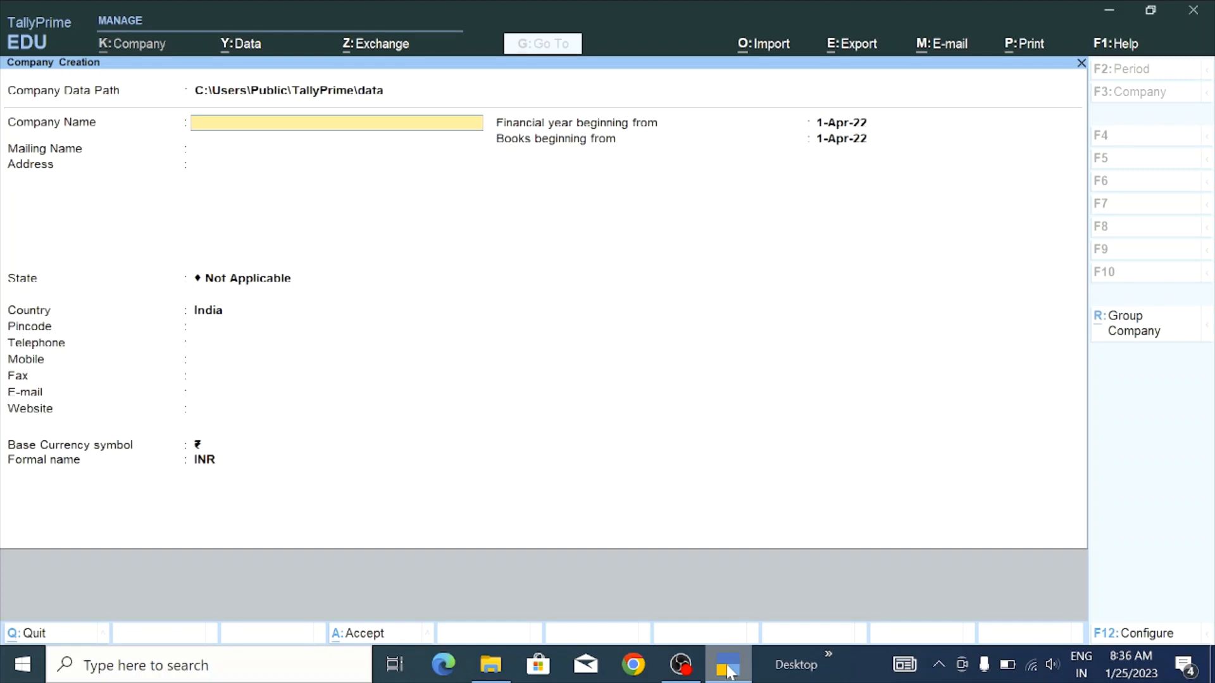
# Name the company 'Kundan Trading' and keep it as the mailing name
pyautogui.write('Kundan trading')
pyautogui.press('Return')
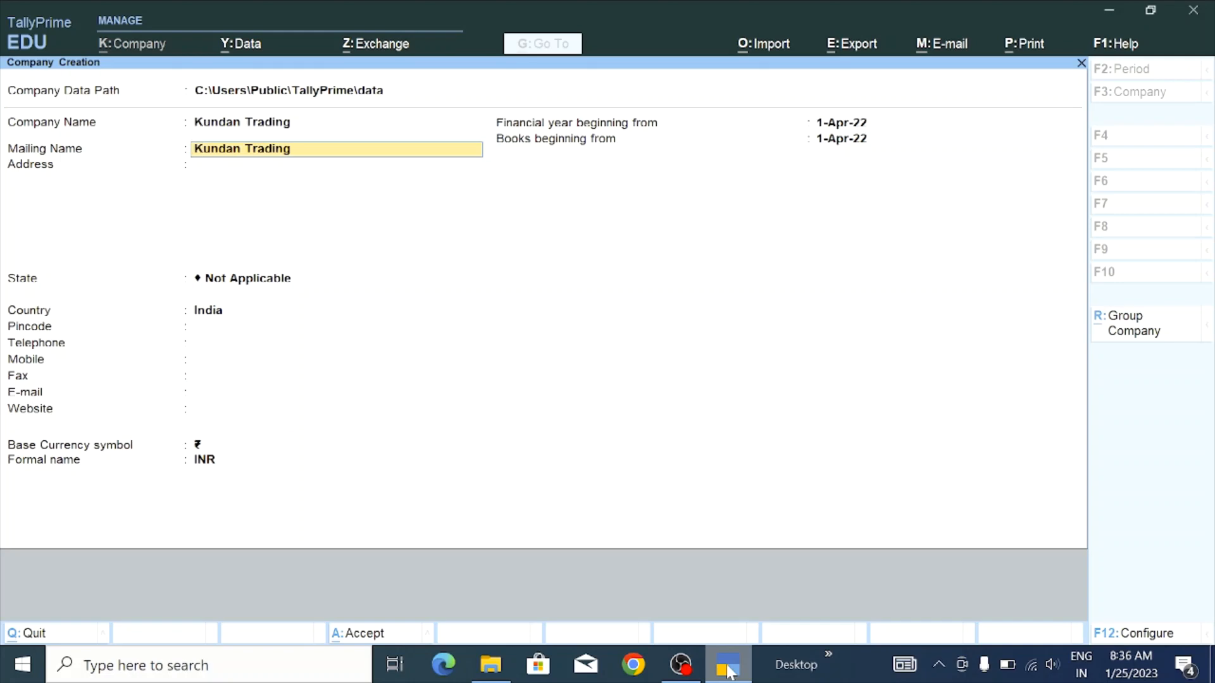
pyautogui.press('Return')
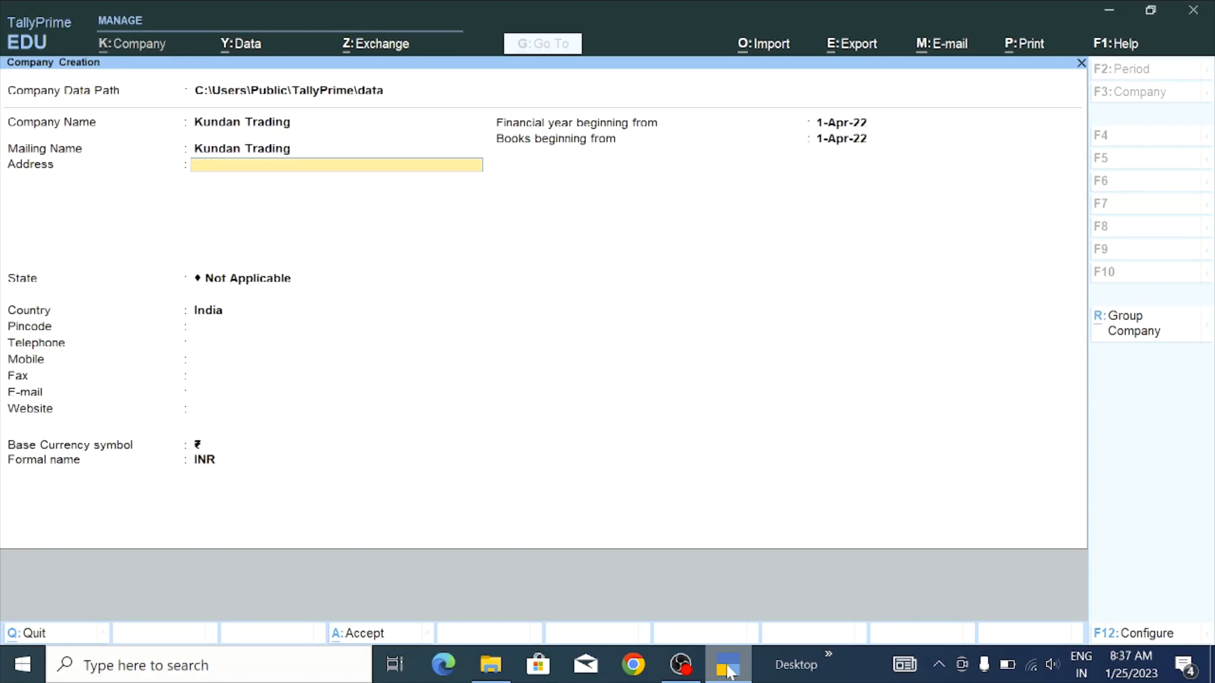
# Enter Patna as the address and set the state to Bihar
pyautogui.write('Patna')
pyautogui.press('Return')
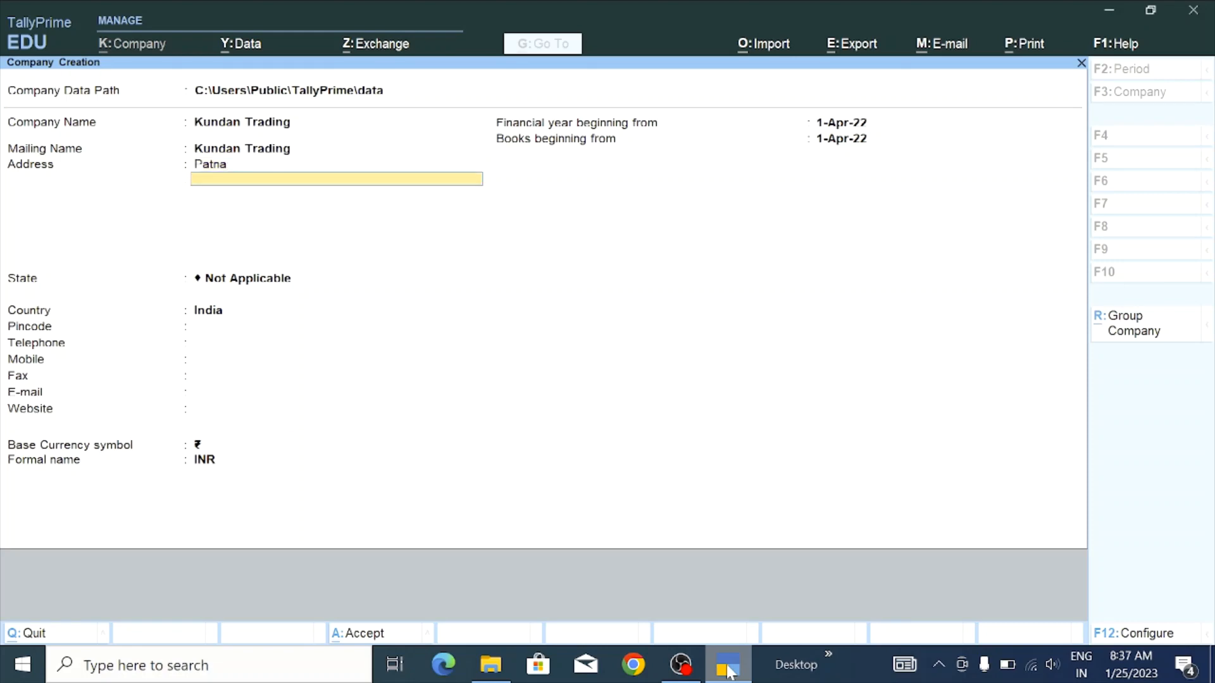
pyautogui.press('Return')
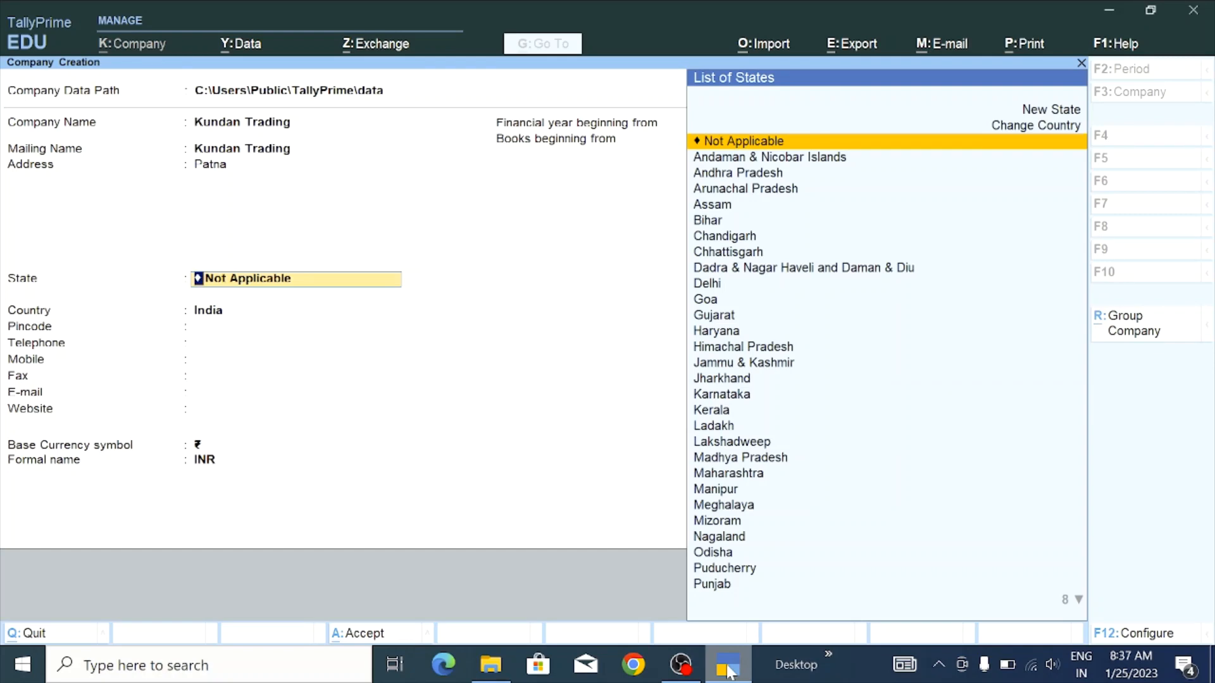
pyautogui.write('Bihar')
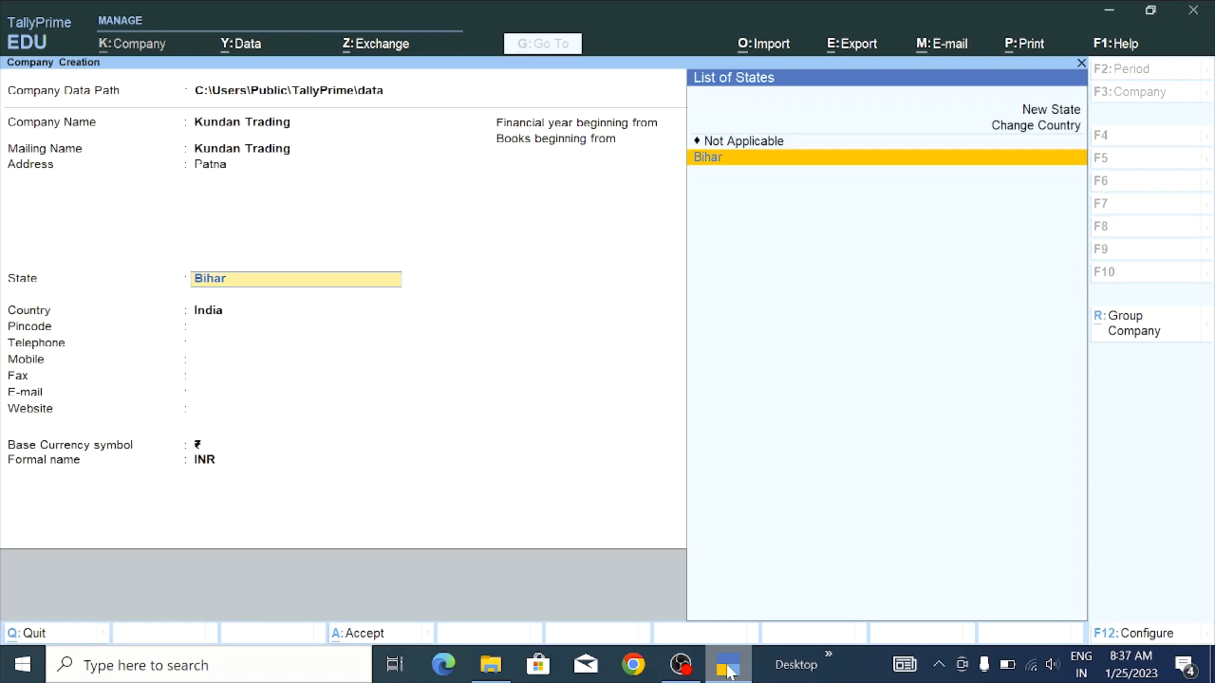
pyautogui.press('Return')
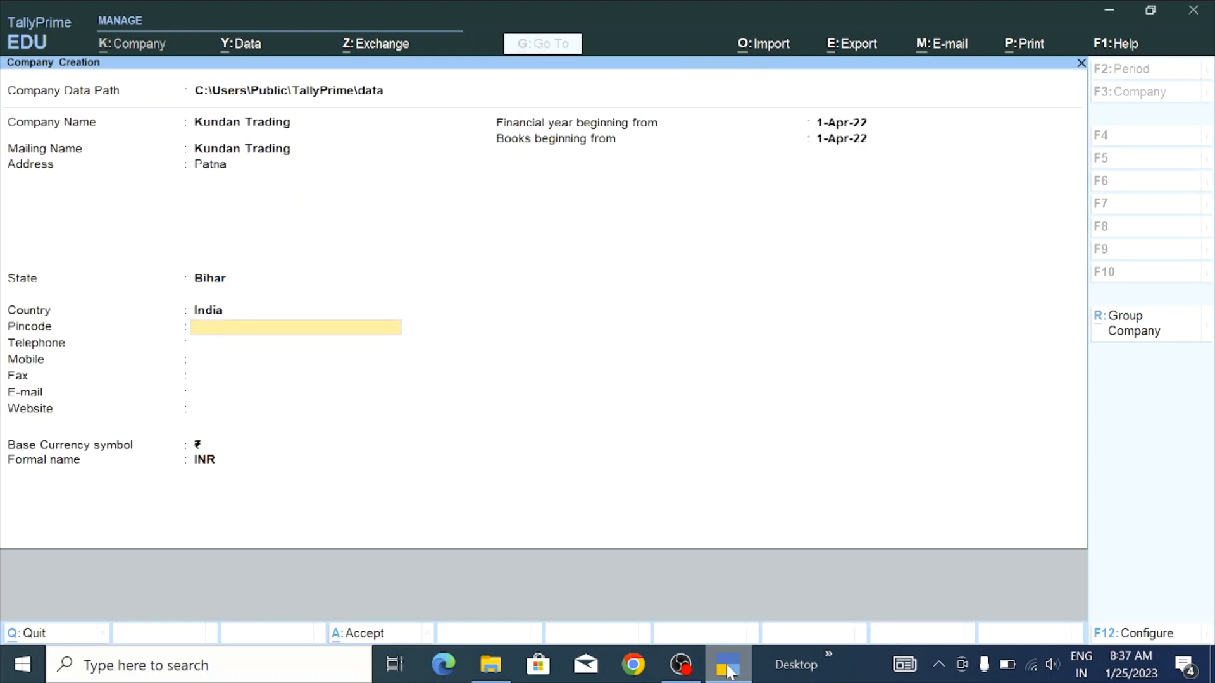
# Enter the company's pincode, telephone number and mobile number, leaving Fax blank
pyautogui.write('800012')
pyautogui.press('Return')
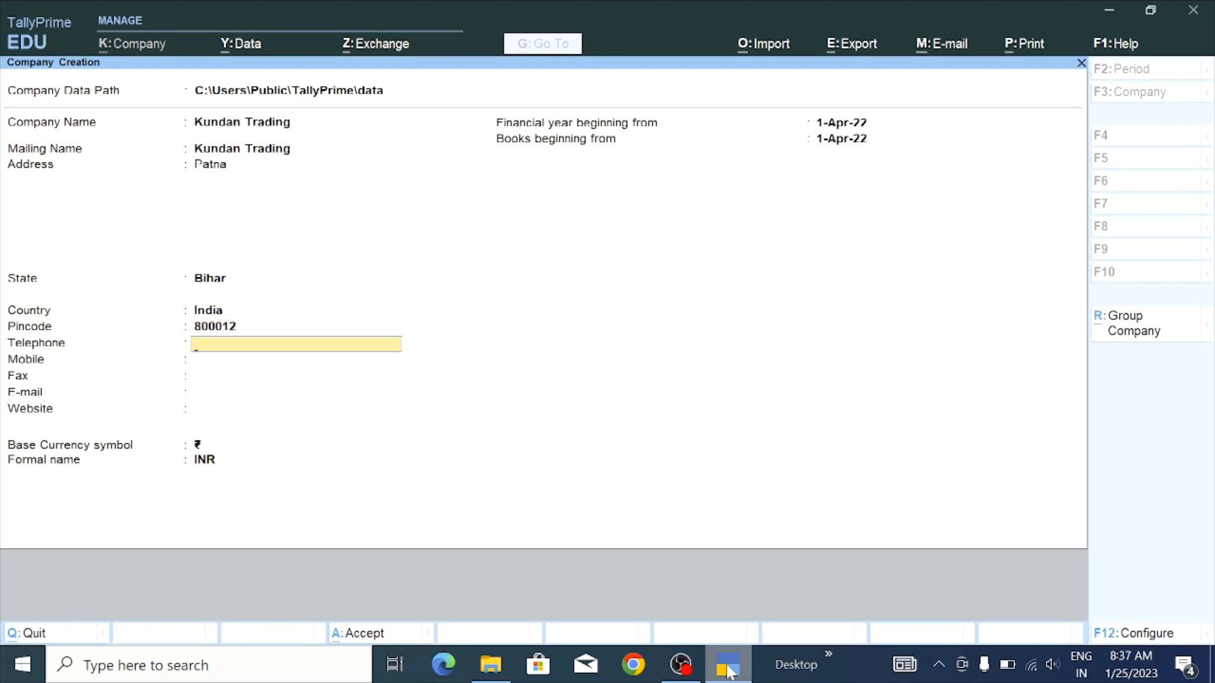
pyautogui.write('1234566')
pyautogui.press('Return')
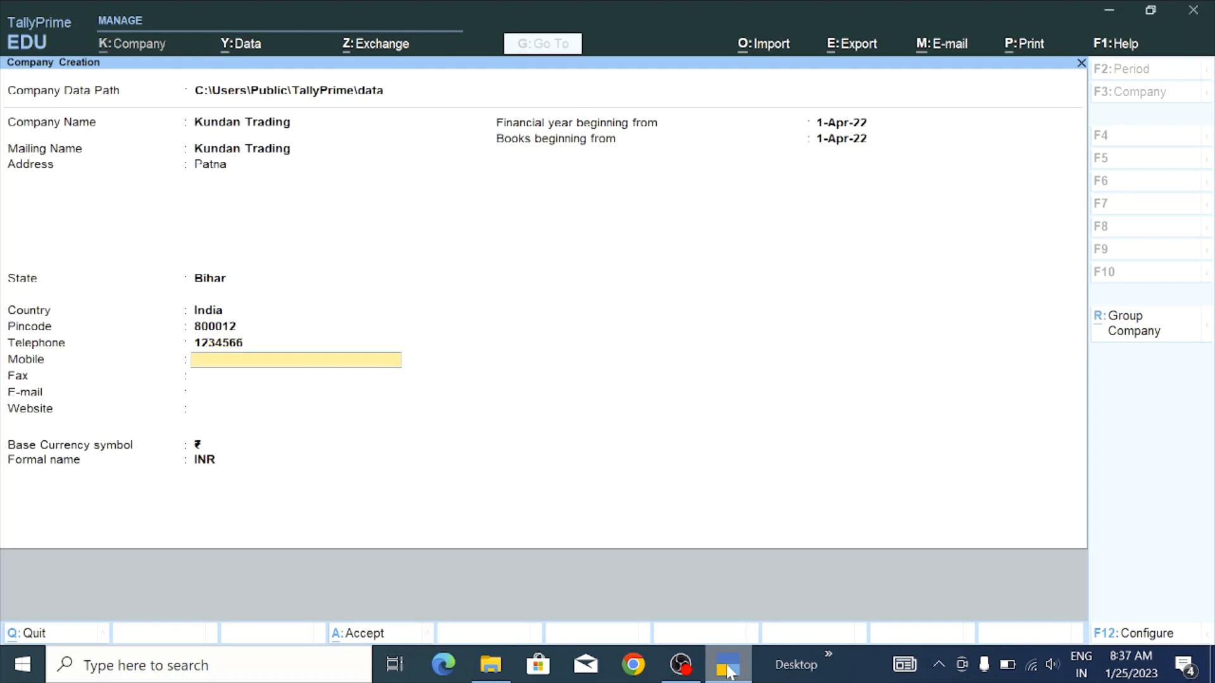
pyautogui.press('Return')
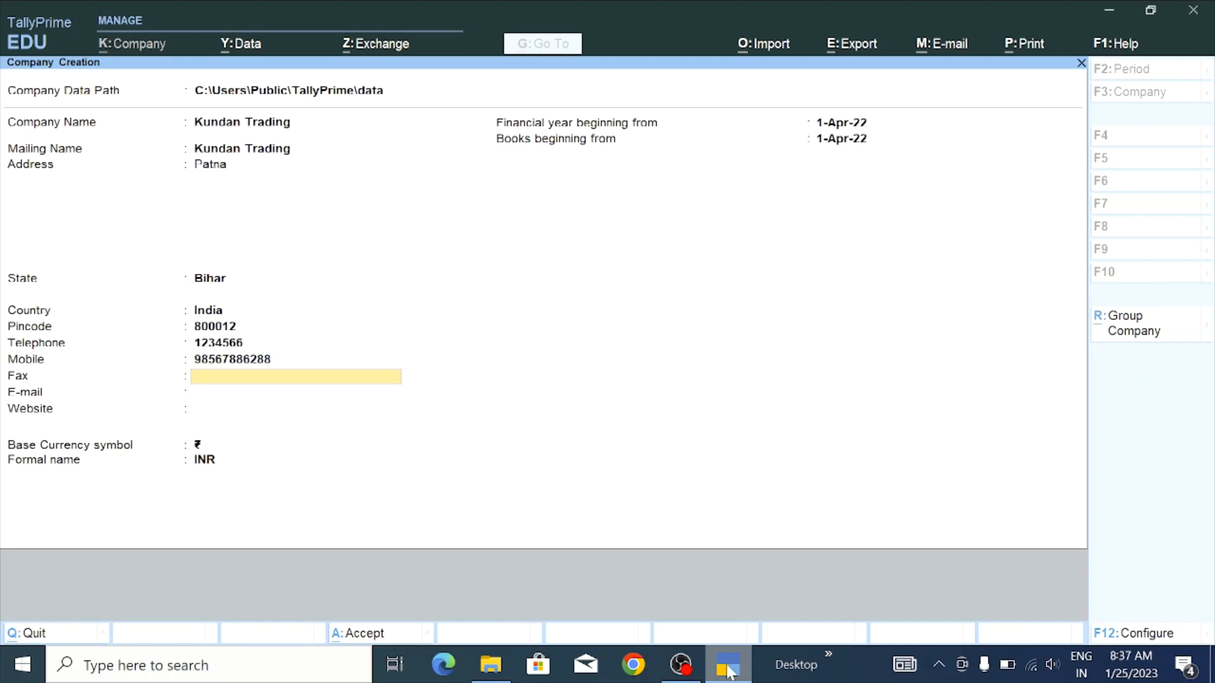
pyautogui.press('Return')
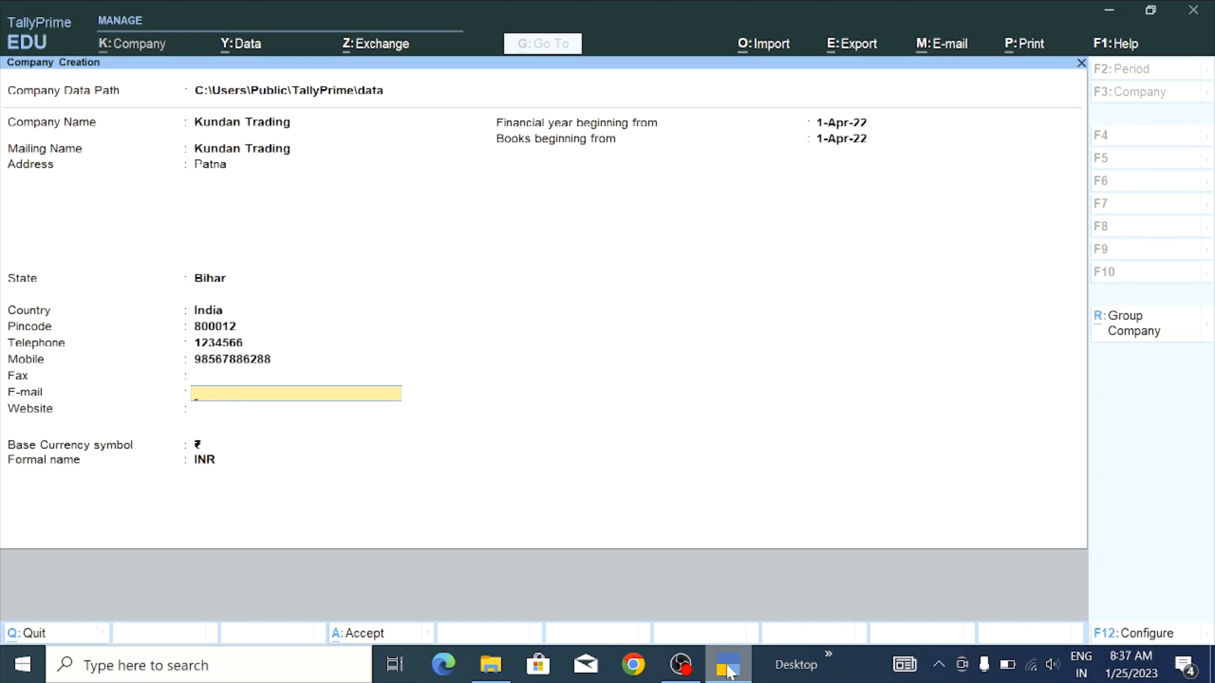
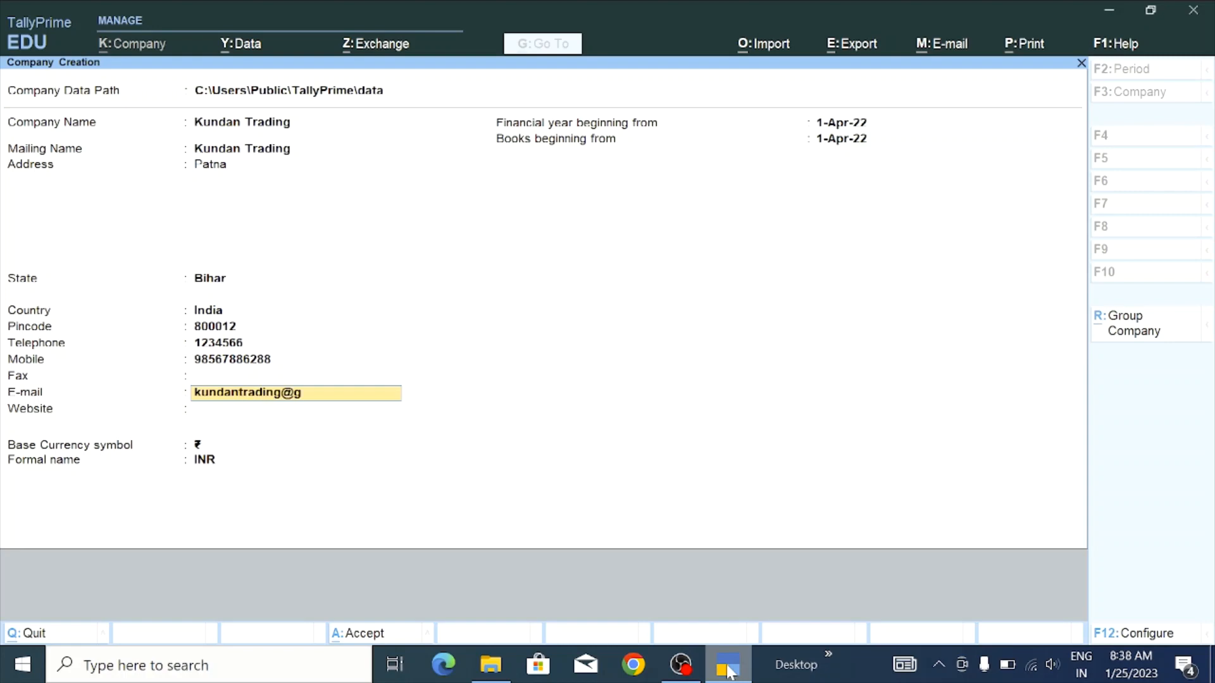
pyautogui.press('Return')
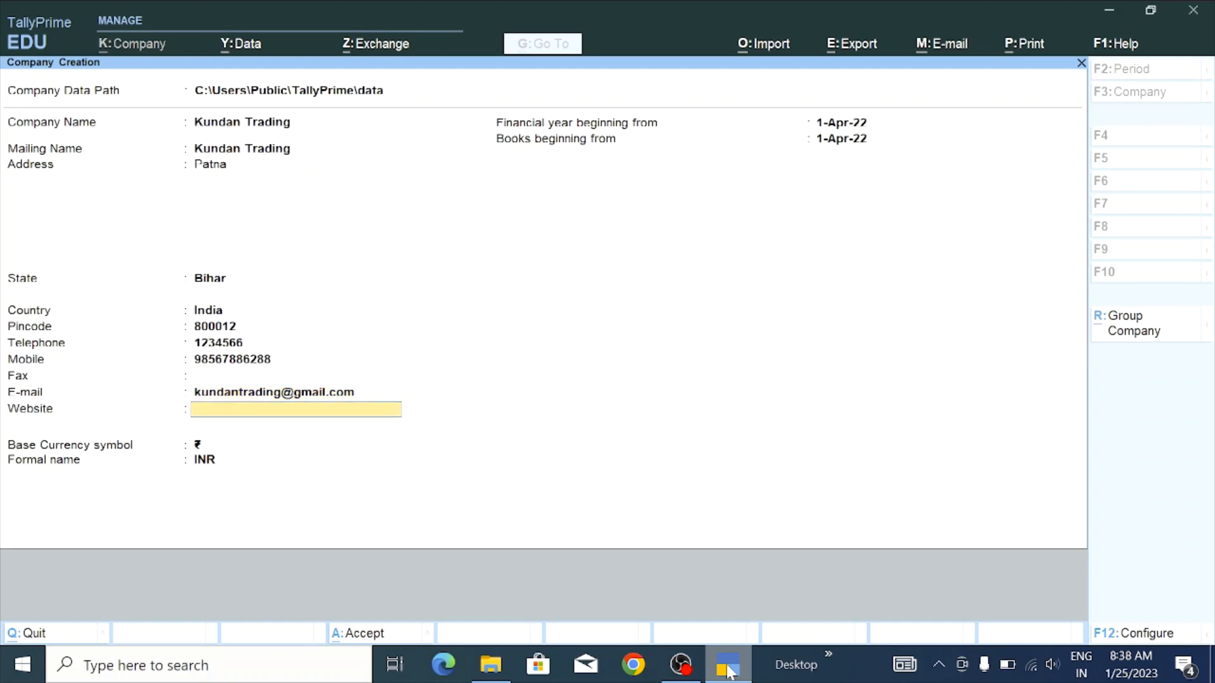
pyautogui.write('www.kundantrading')
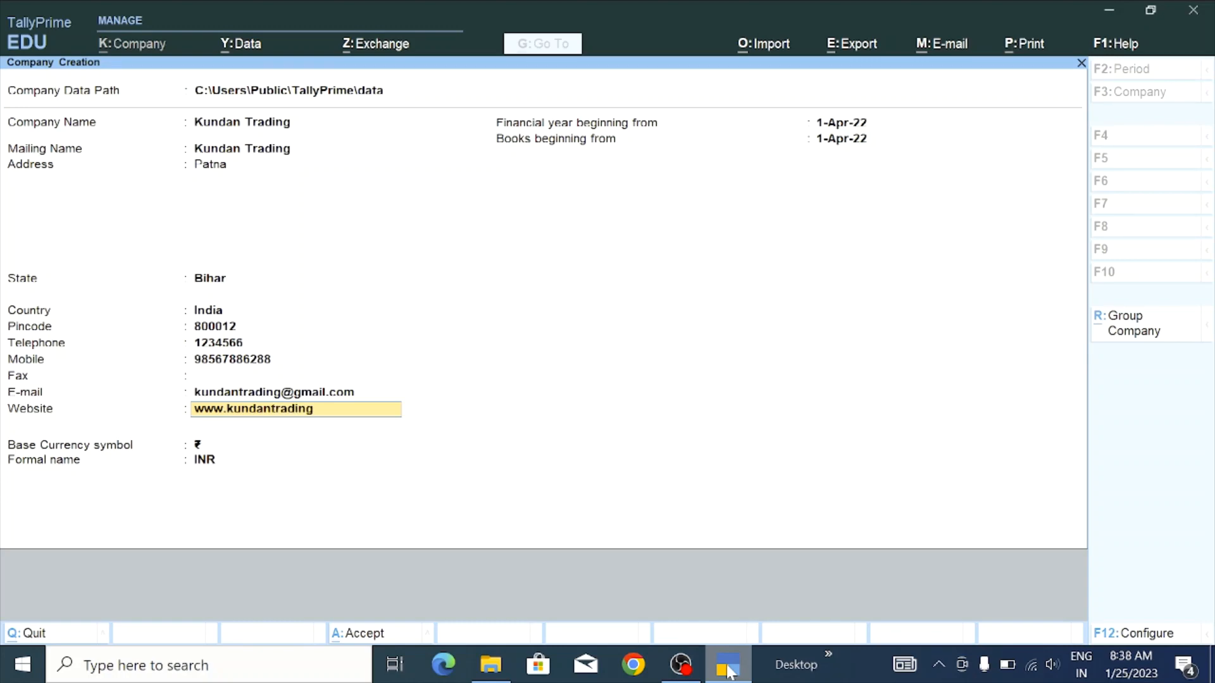
pyautogui.write('.com')
pyautogui.press('Return')
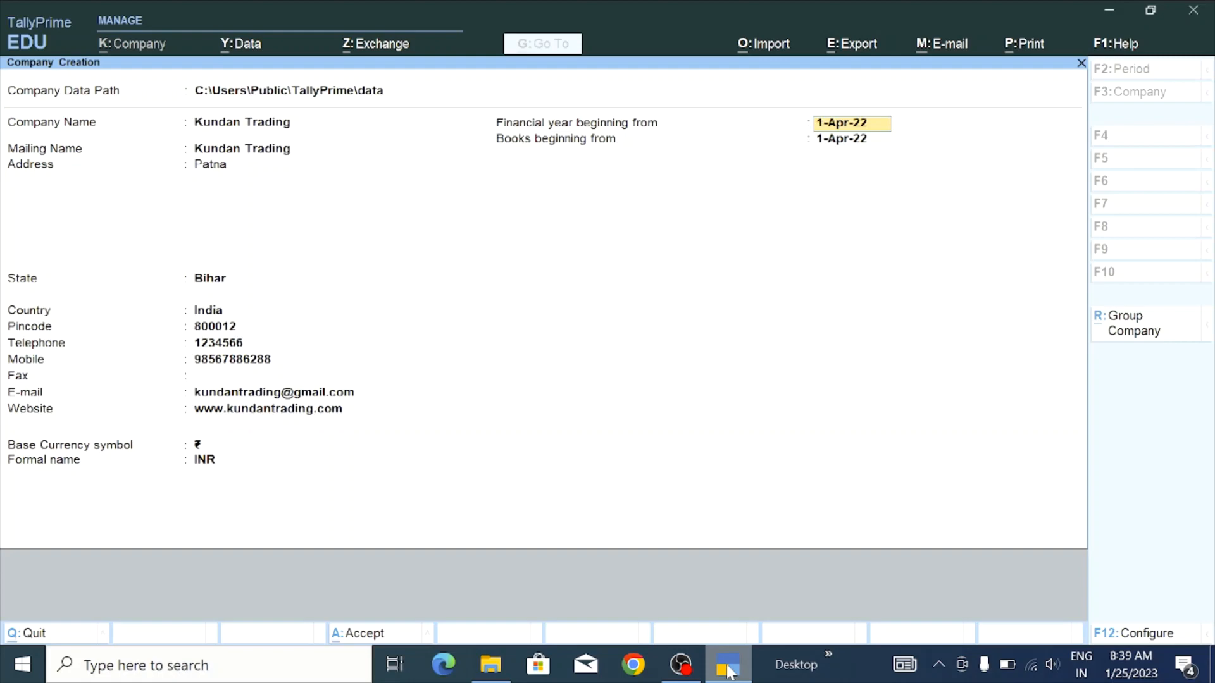
# Keep the 1-Apr-22 dates and ₹ INR currency, then accept and save Kundan Trading
pyautogui.press('Return')
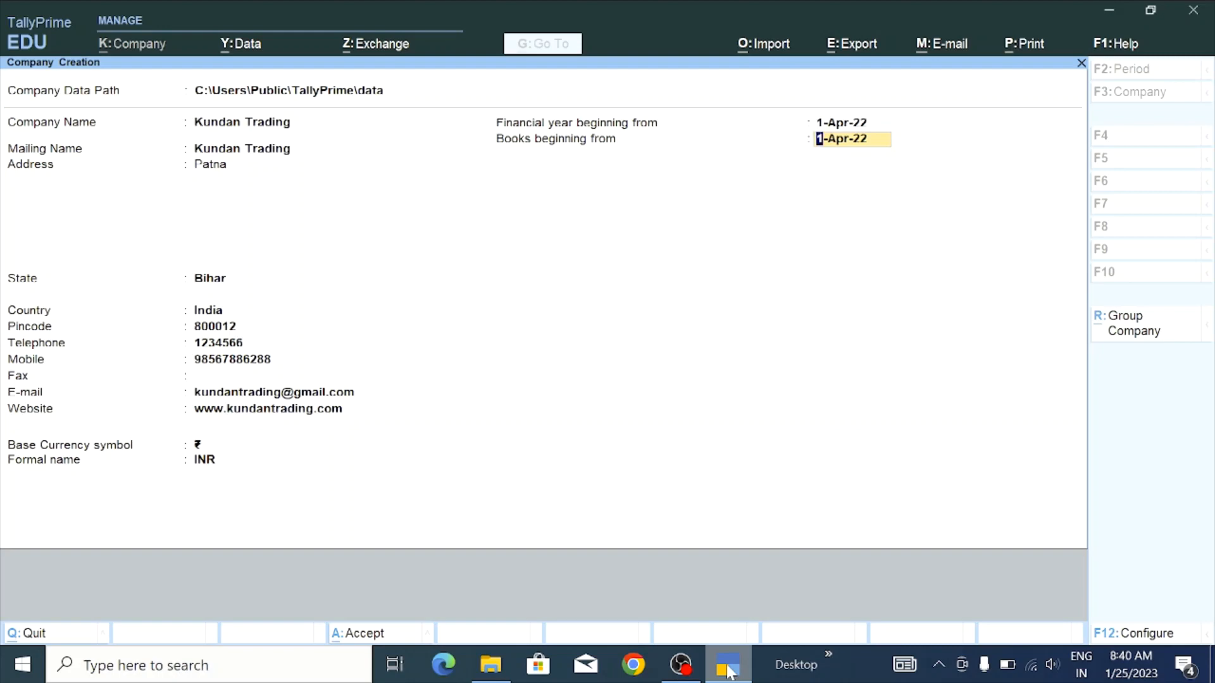
pyautogui.press('Return')
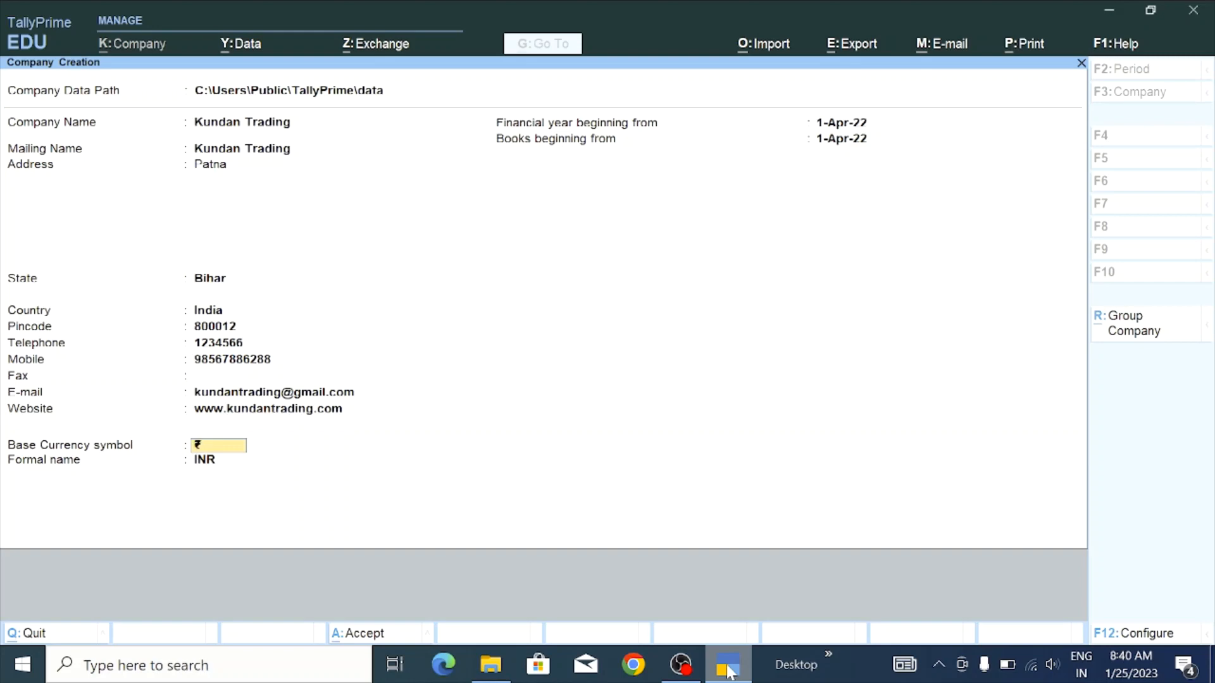
pyautogui.press('Return')
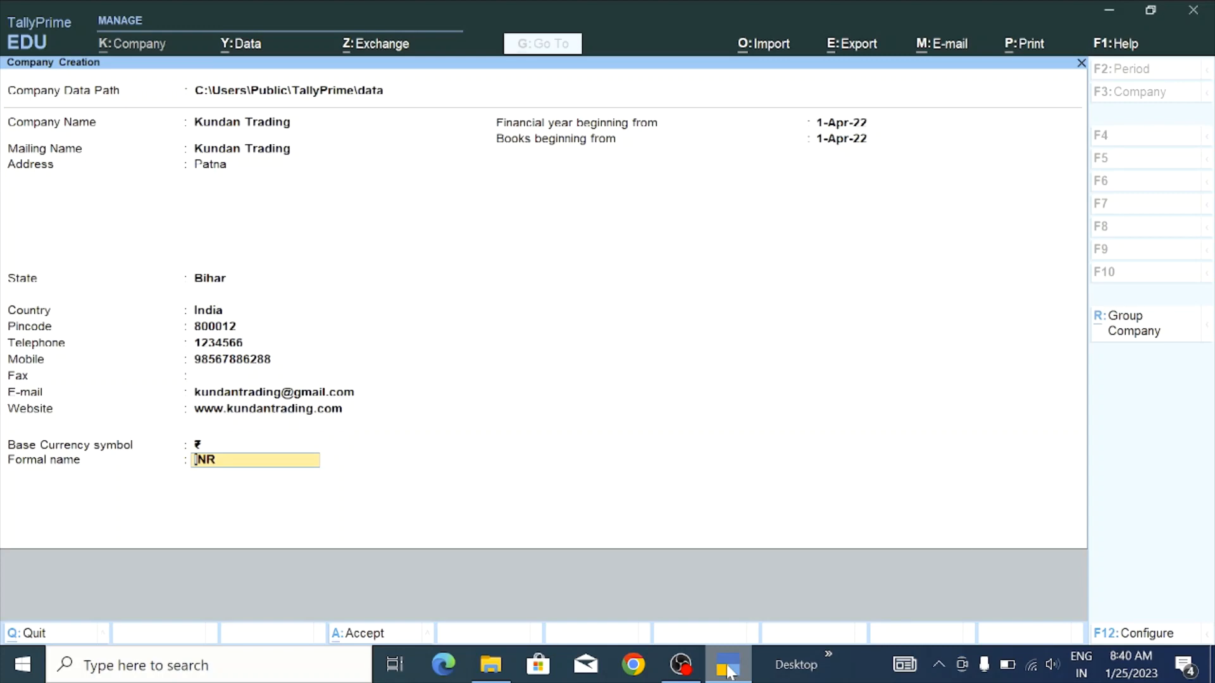
pyautogui.press('Return')
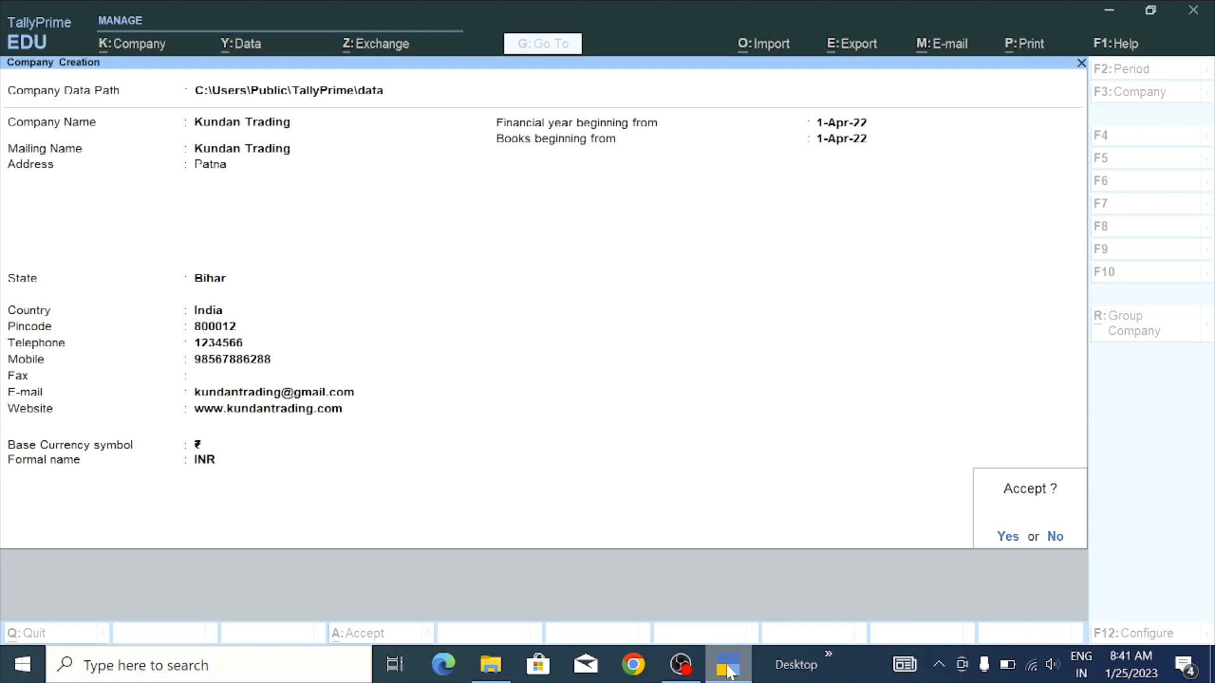
pyautogui.press('Return')
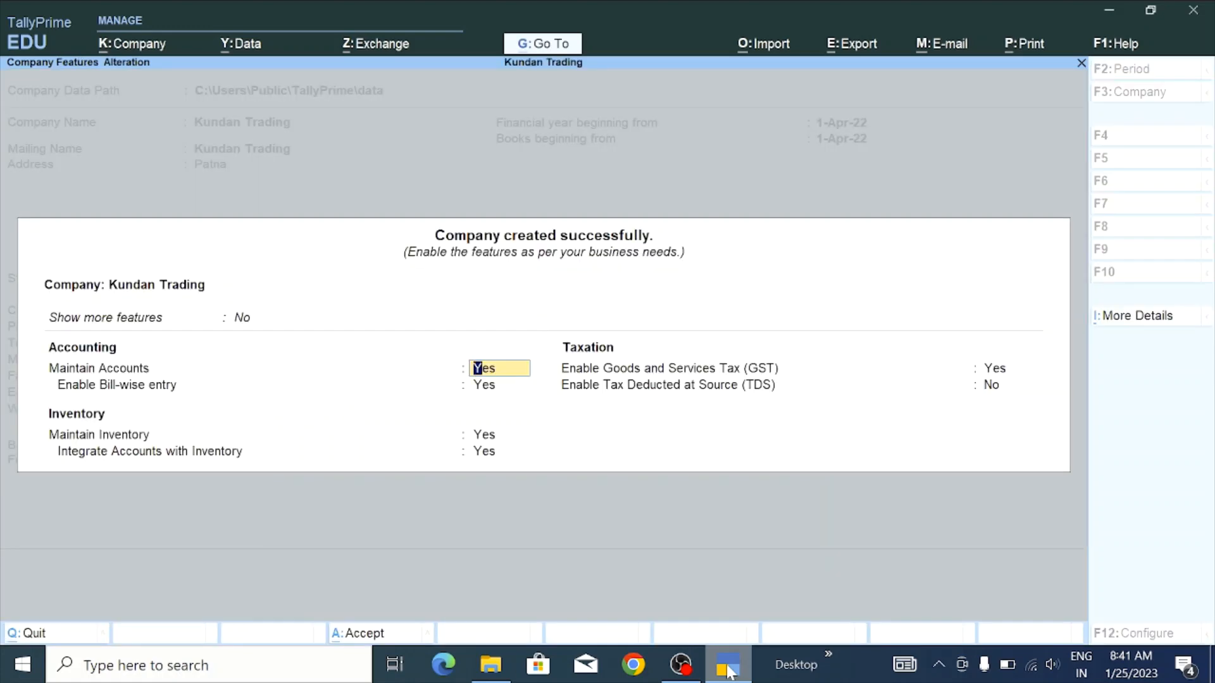